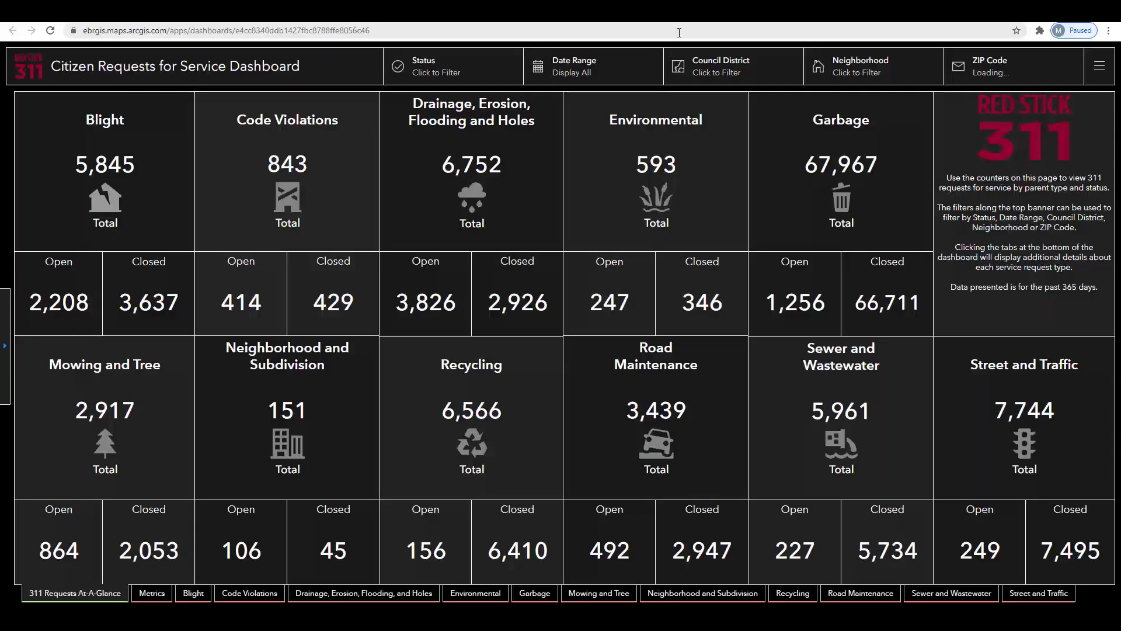
# - View the Metrics and Blight pages of the 311 Citizen Requests for Service Dashboard
pyautogui.click(154, 594)
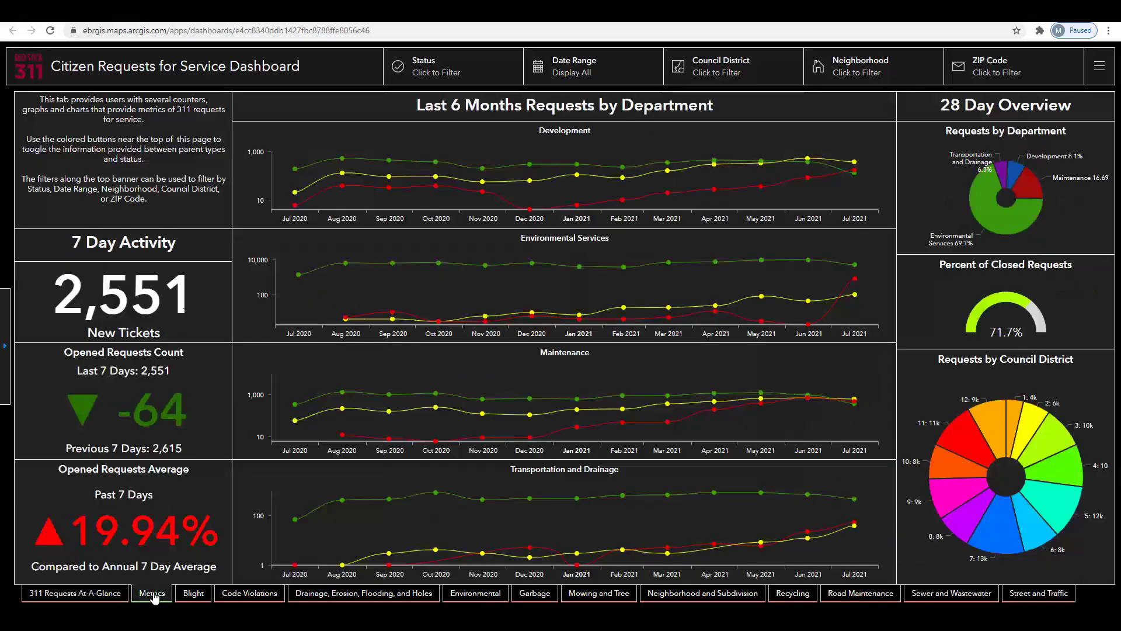
pyautogui.click(193, 594)
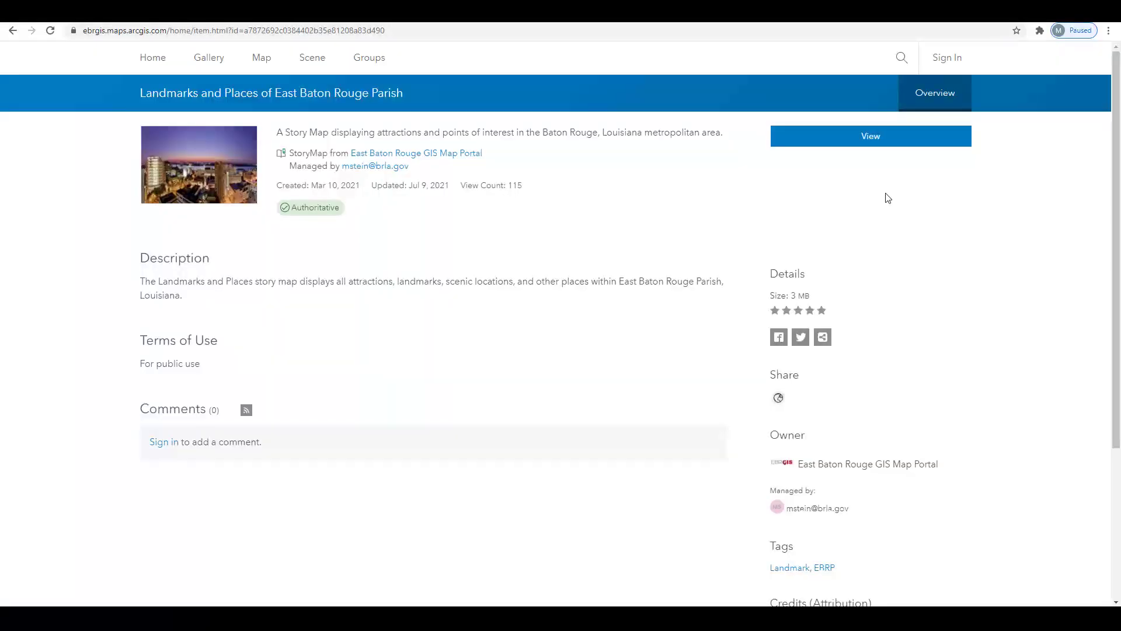
# - Open the Landmarks and Places of East Baton Rouge Parish story map and browse to its Downtown and Mid-City map
pyautogui.click(869, 143)
pyautogui.scroll(-8, 749, 432)
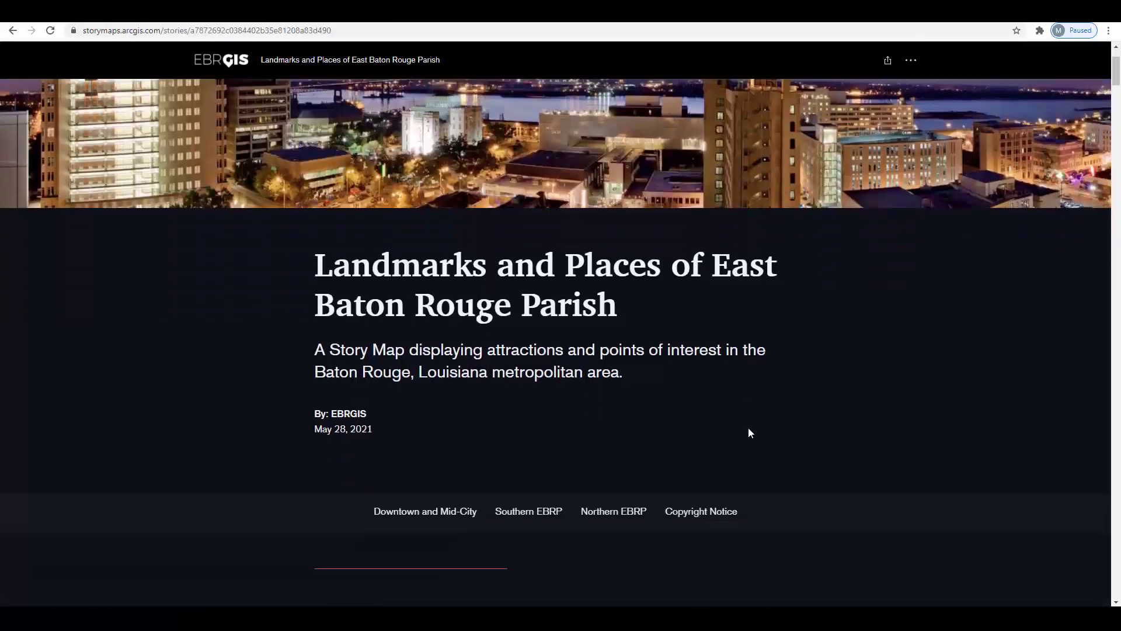
pyautogui.scroll(-5, 748, 428)
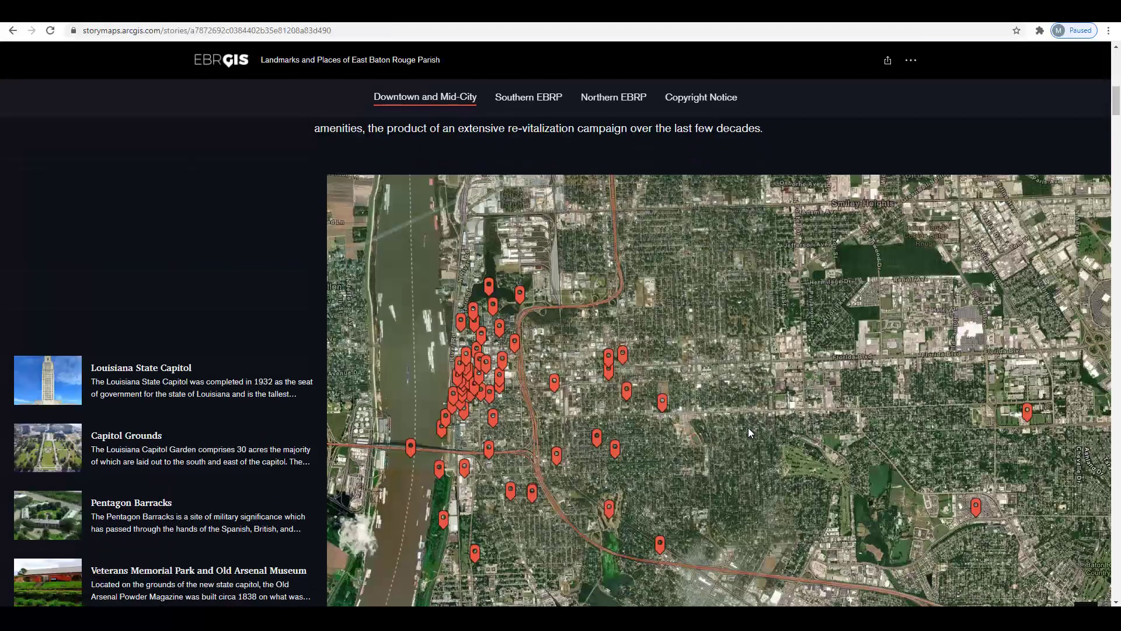
pyautogui.click(128, 166)
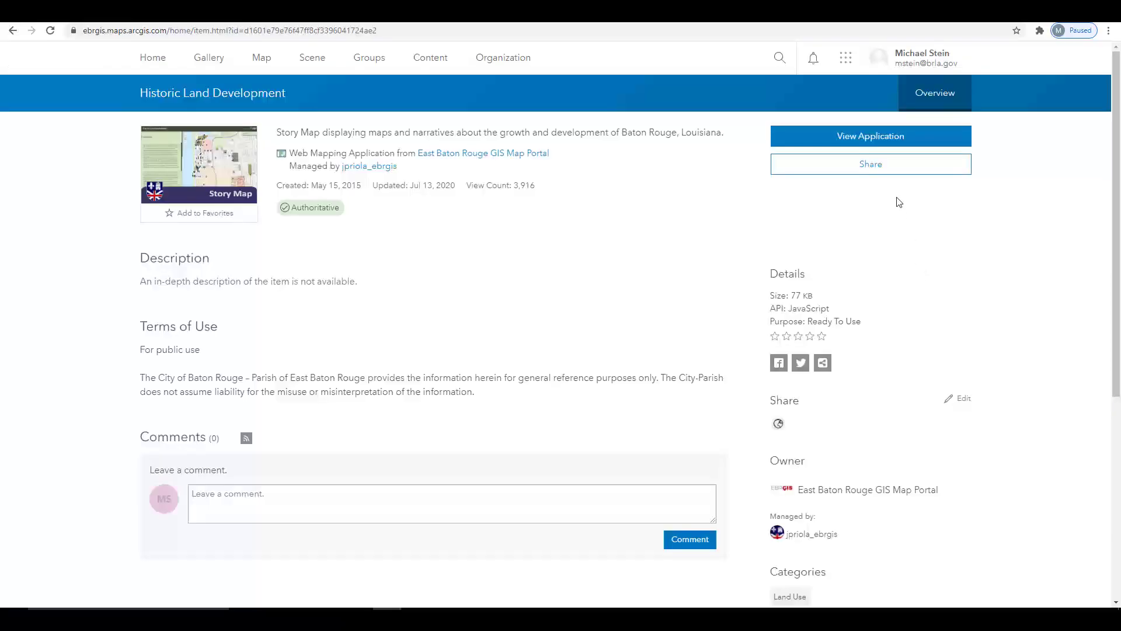
# - Open the Historic Land Development application and view its Downtown and Spanish Town sections
pyautogui.click(870, 135)
pyautogui.click(143, 524)
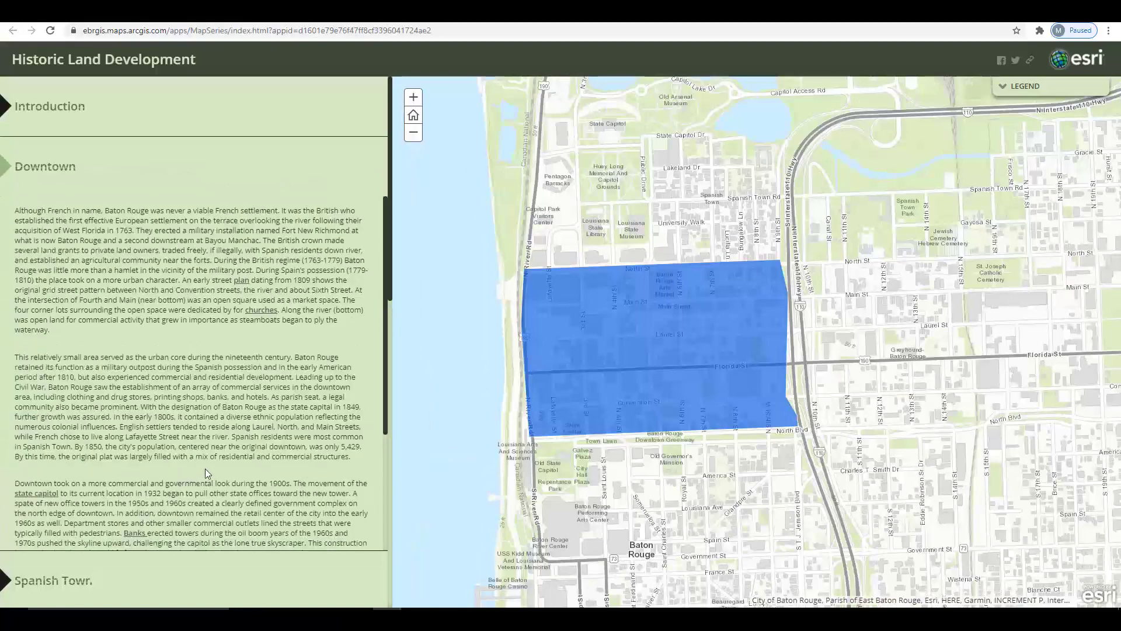
pyautogui.click(169, 580)
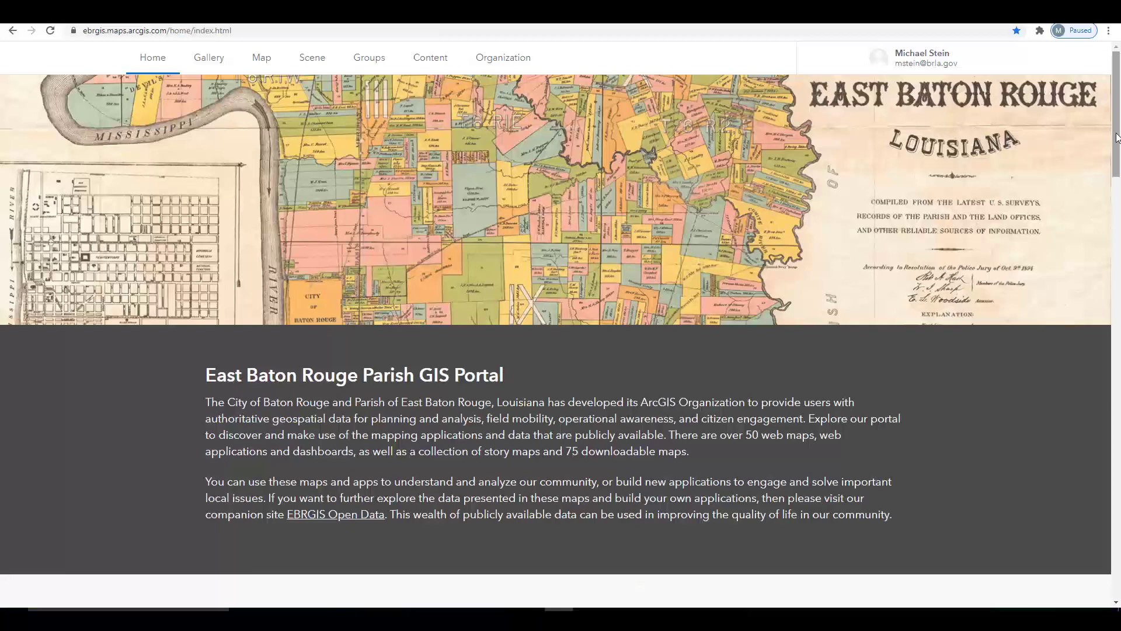
# - Browse the GIS portal home page and search the Transportation map for an address beginning with 222
pyautogui.moveTo(1116, 138); pyautogui.dragTo(1118, 334)
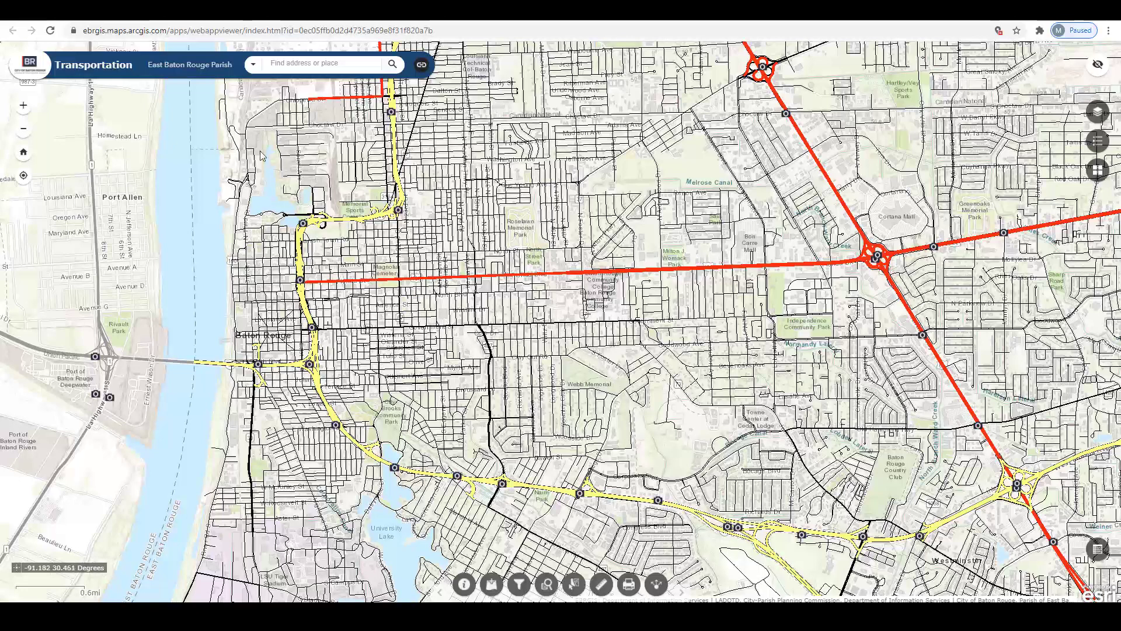
pyautogui.click(292, 69)
pyautogui.write('222')
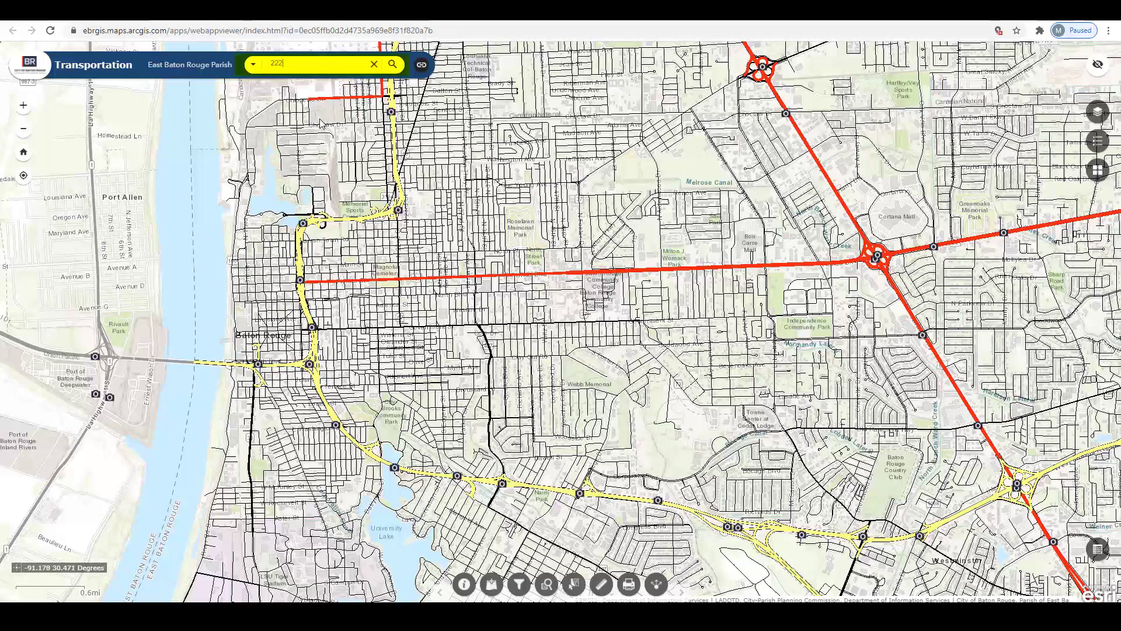
pyautogui.click(327, 126)
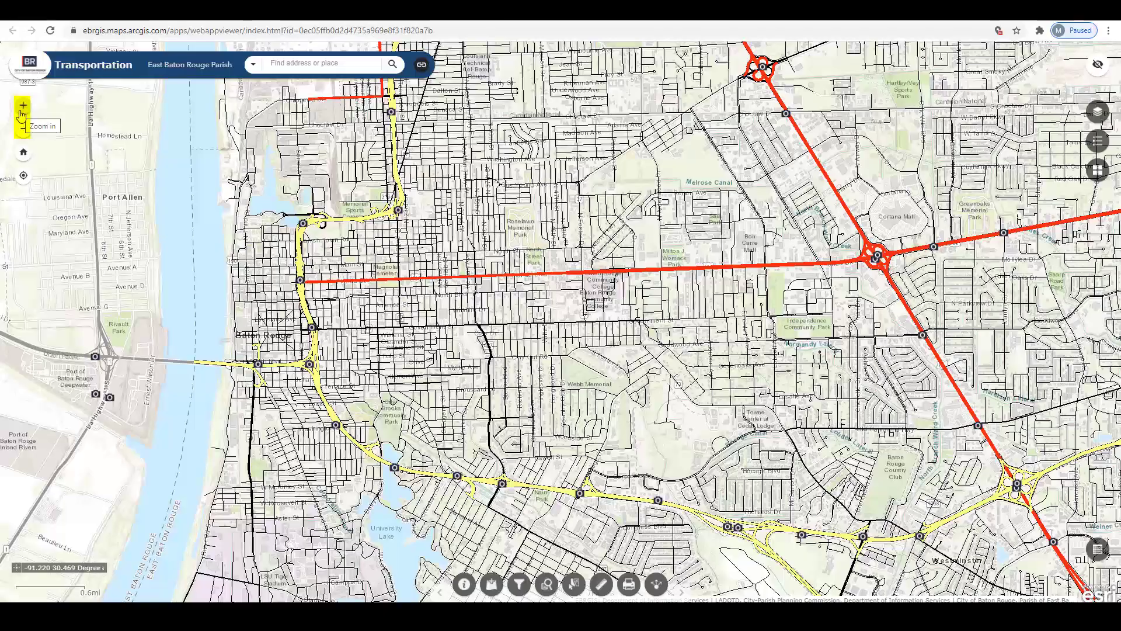
# - Zoom the Transportation map in and out around the Florida Blvd area and return it to the default extent
pyautogui.click(23, 105)
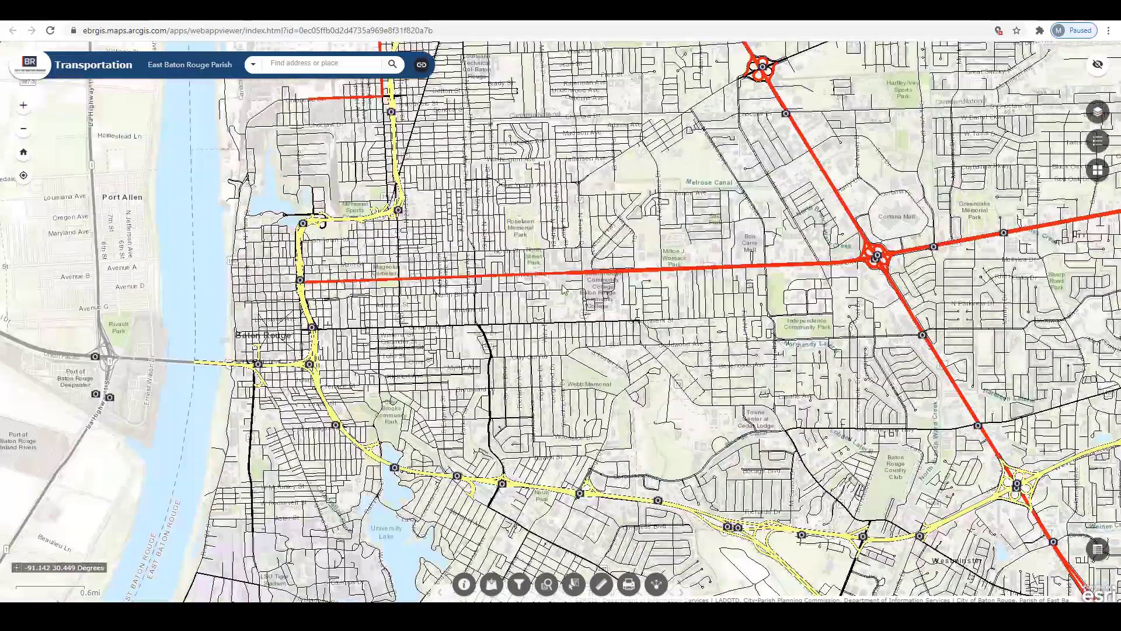
pyautogui.scroll(3, 563, 288)
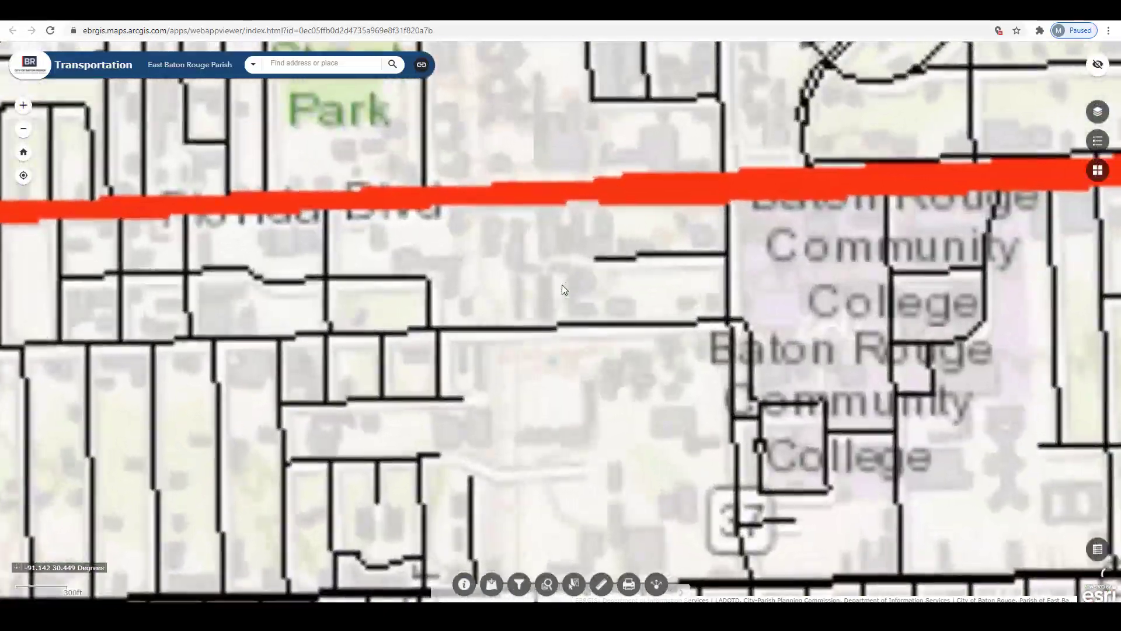
pyautogui.scroll(-3, 562, 288)
pyautogui.click(23, 158)
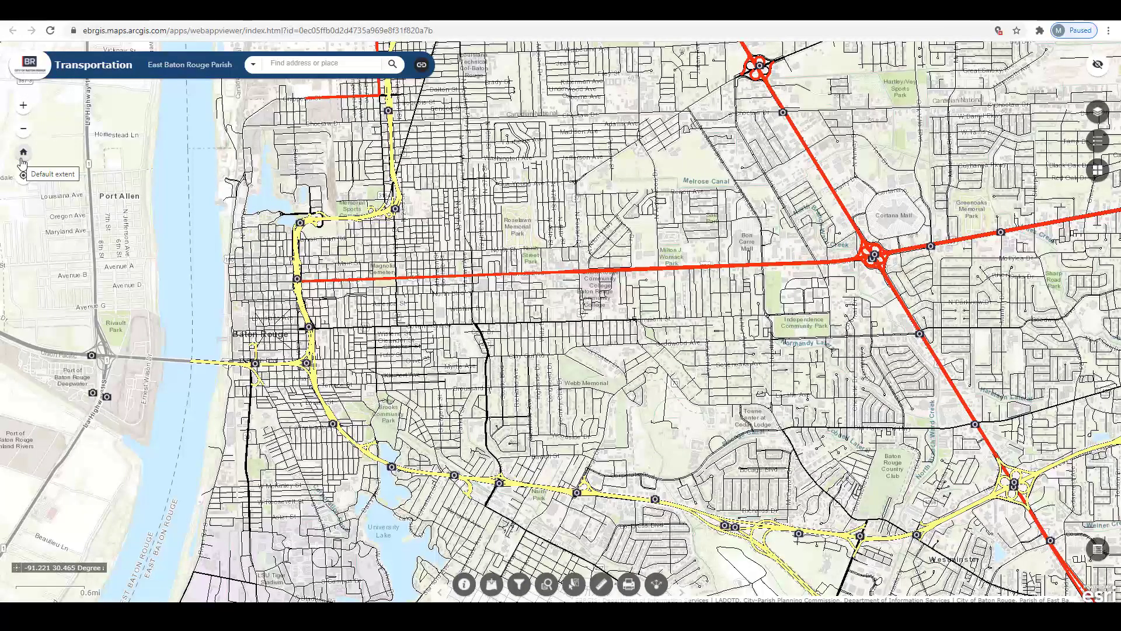
pyautogui.moveTo(394, 311); pyautogui.dragTo(397, 312)
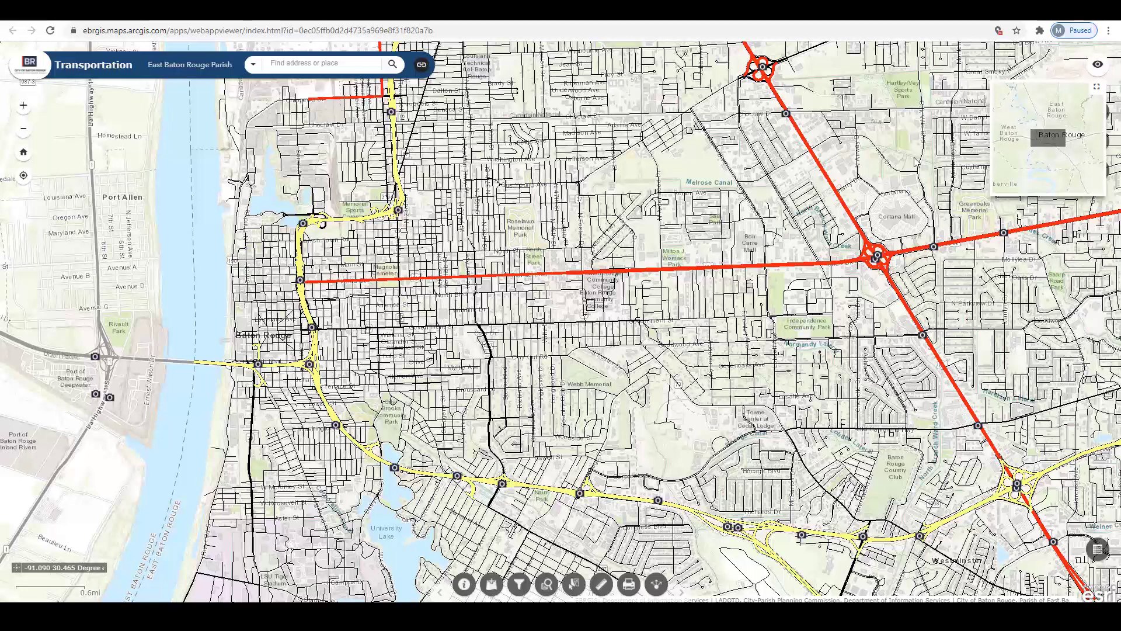
# - Look through the map's layer list and examine the legend for the traffic camera and street range symbols
pyautogui.click(1096, 113)
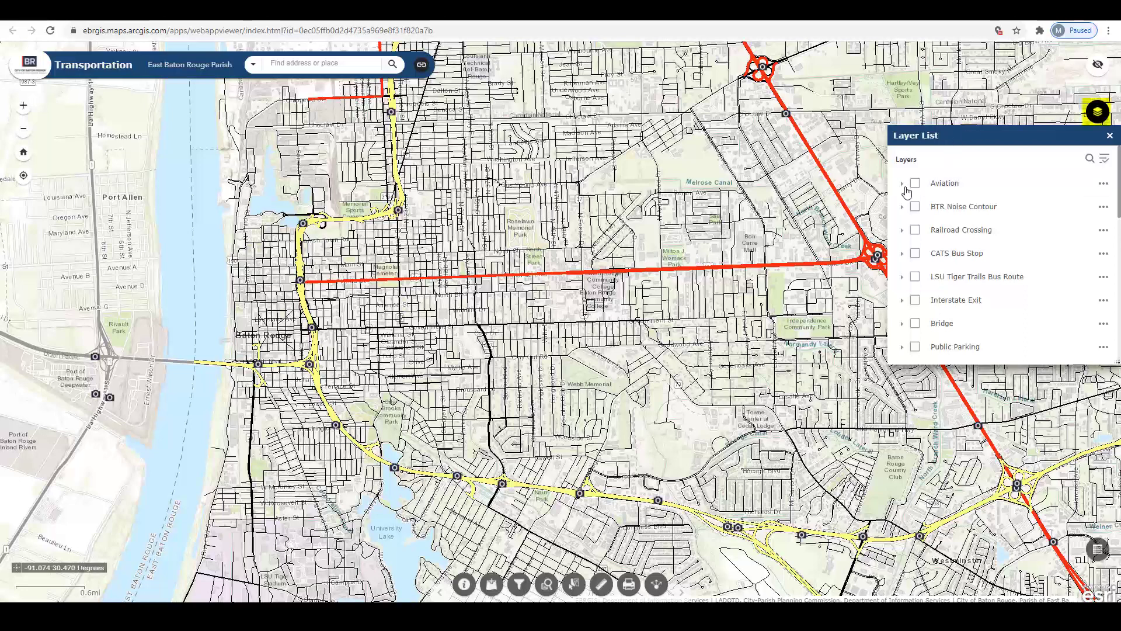
pyautogui.scroll(-3, 980, 212)
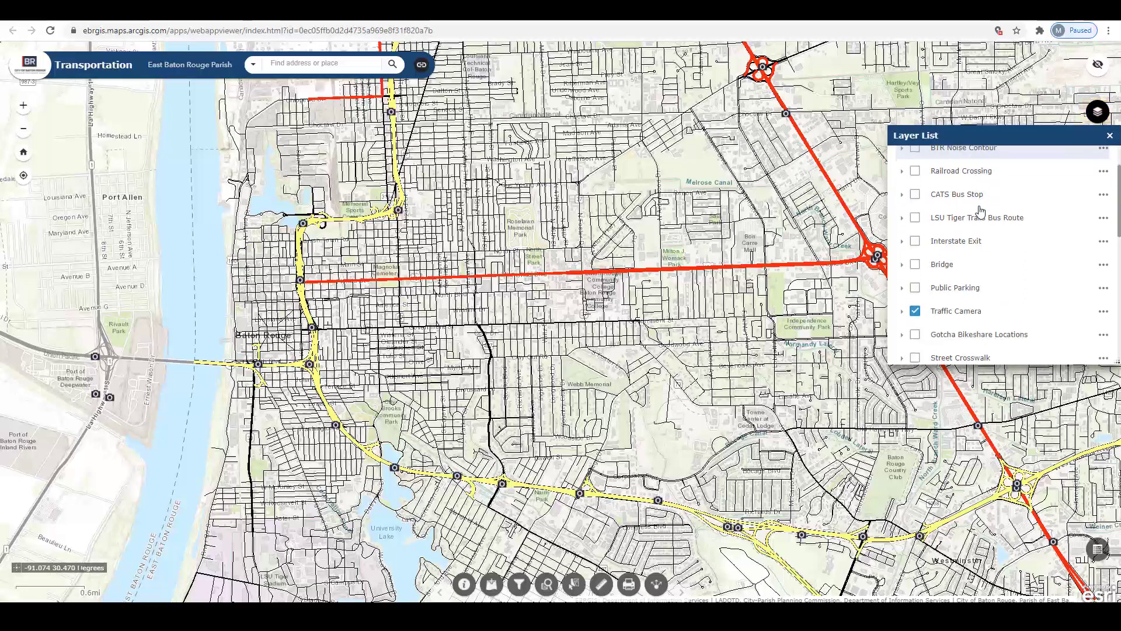
pyautogui.click(1093, 112)
pyautogui.click(1098, 140)
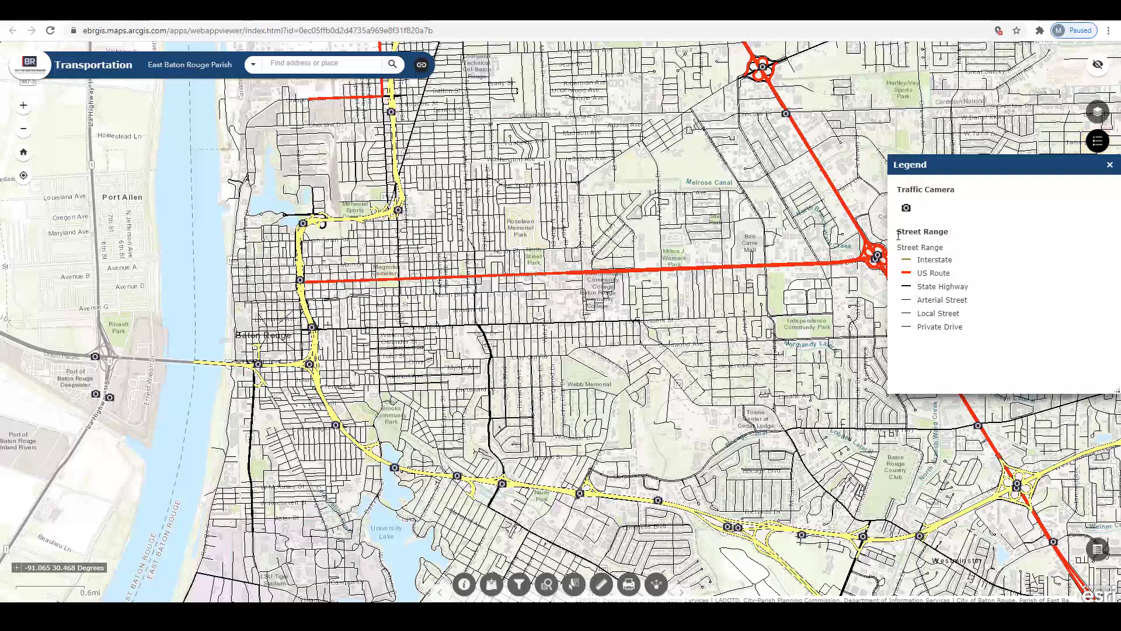
pyautogui.click(1098, 141)
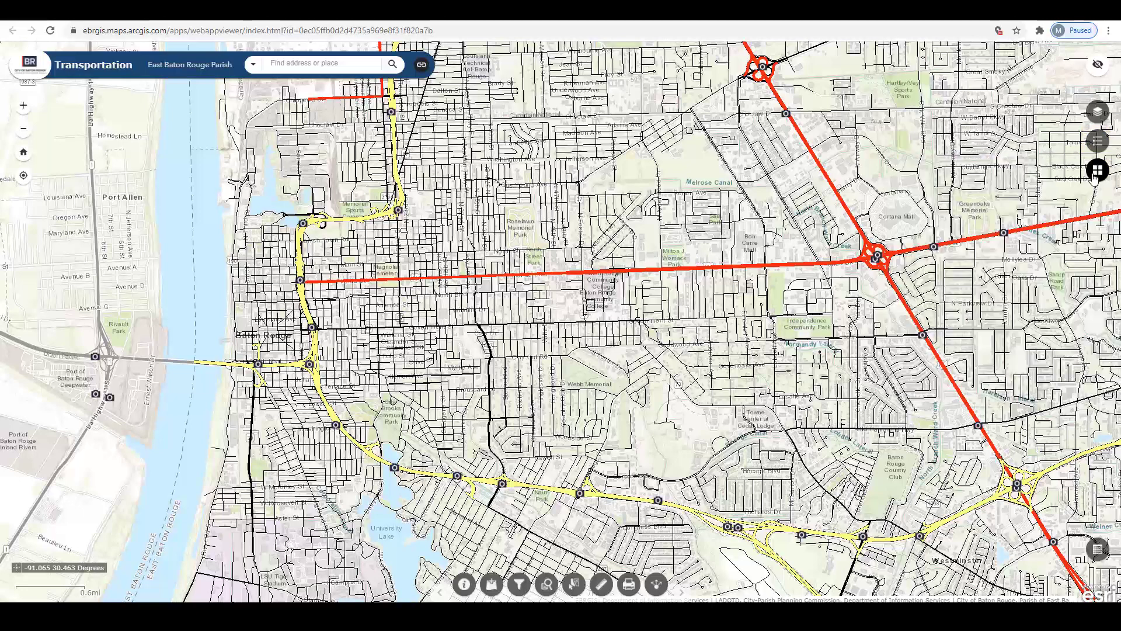
# - Try the 2021 Nearmap Imagery basemap and set the map's basemap to Light Gray Canvas
pyautogui.click(1097, 170)
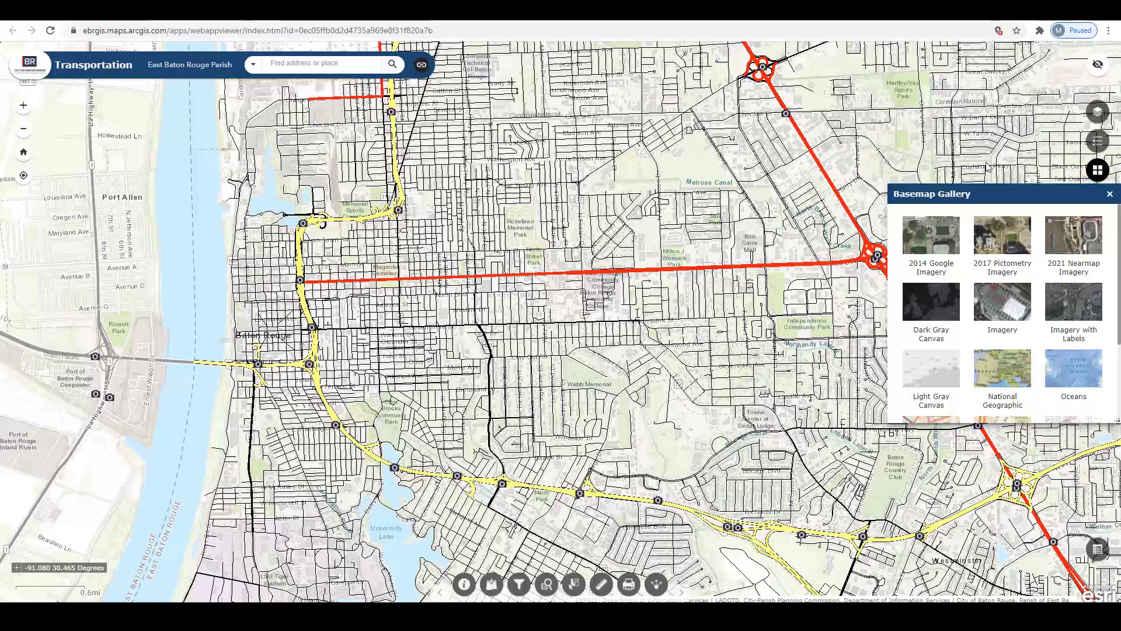
pyautogui.click(1074, 235)
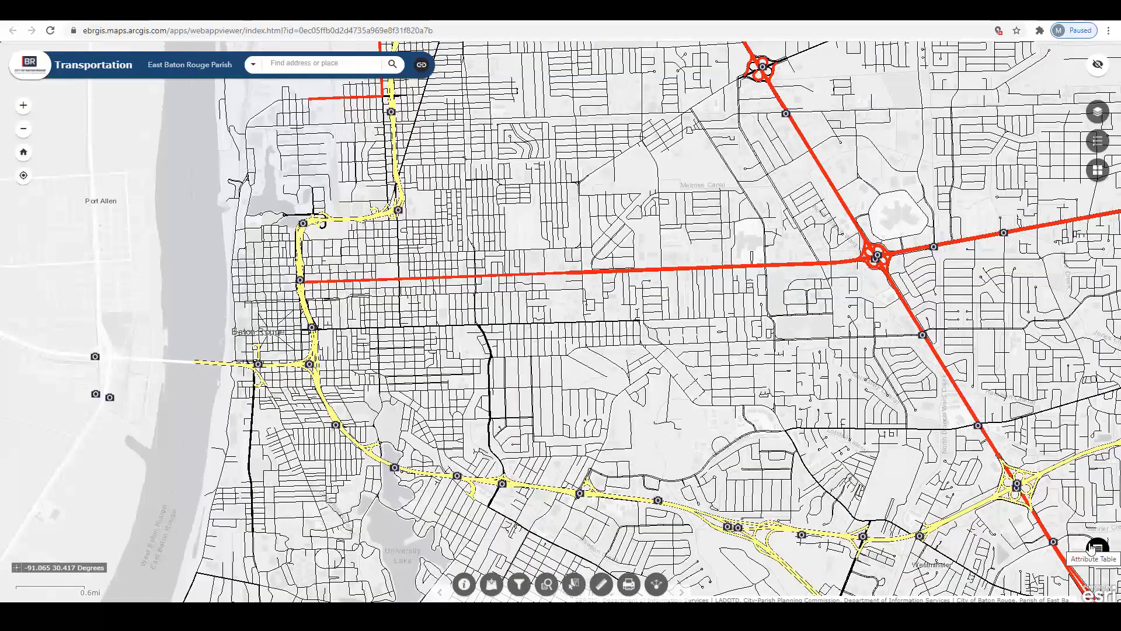
# - Open the attribute table and the Filter, Query, Measurement and Print tools to view their options
pyautogui.click(1098, 549)
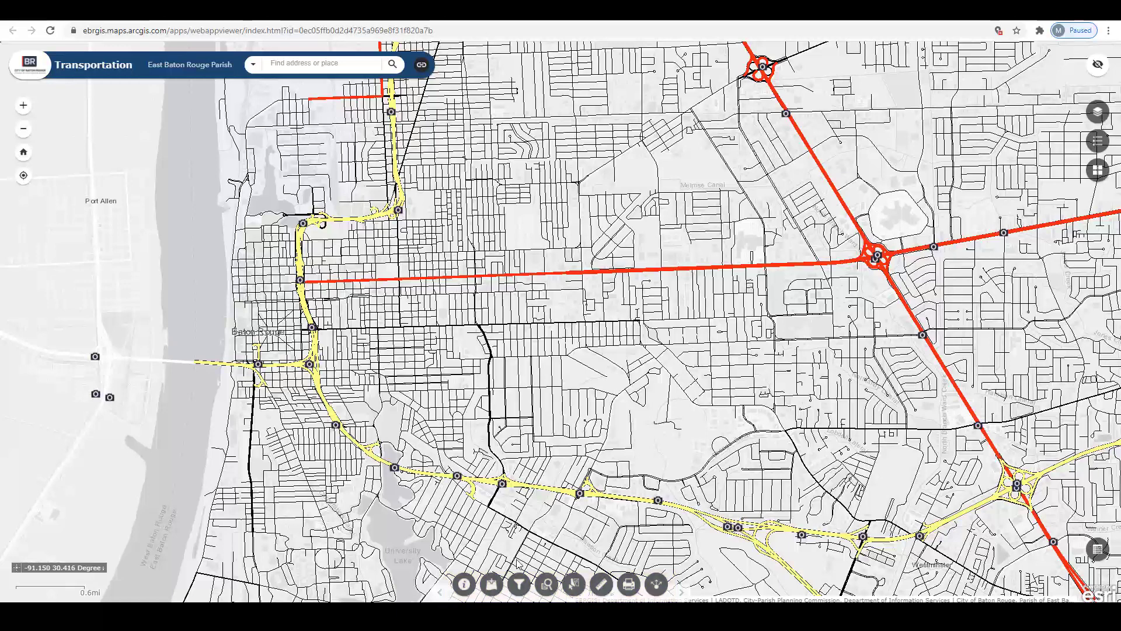
pyautogui.click(518, 583)
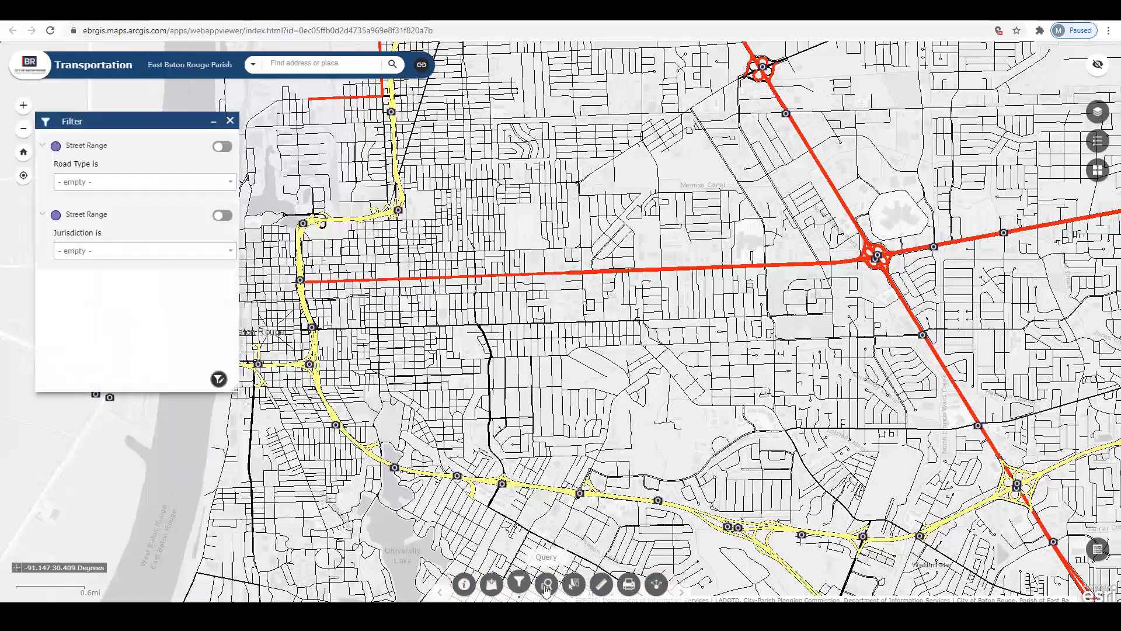
pyautogui.click(546, 584)
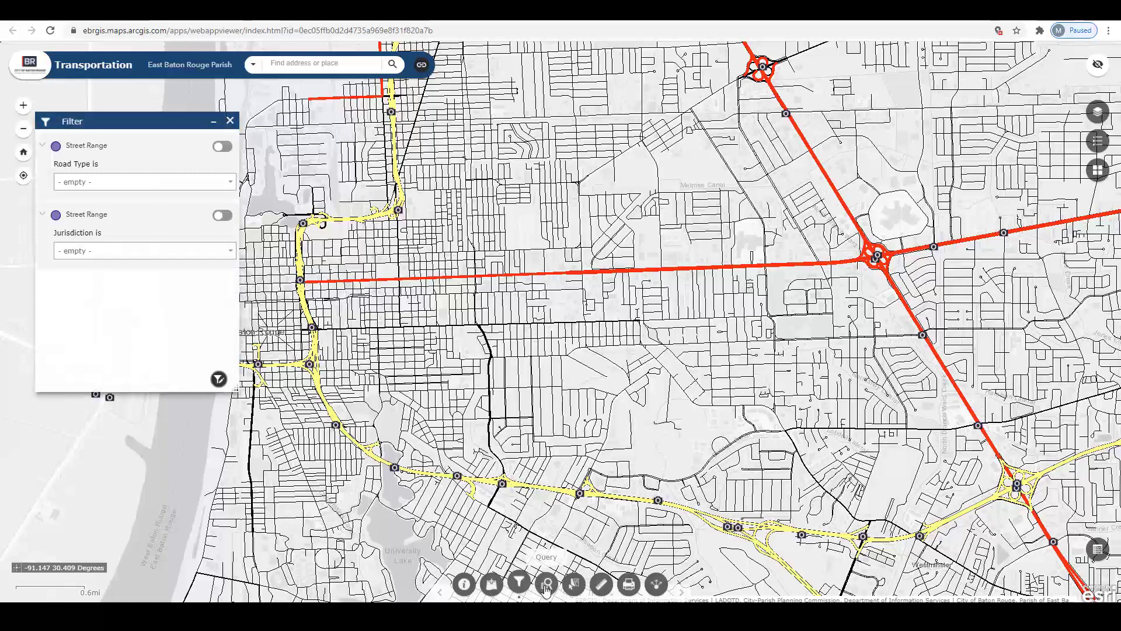
pyautogui.click(600, 585)
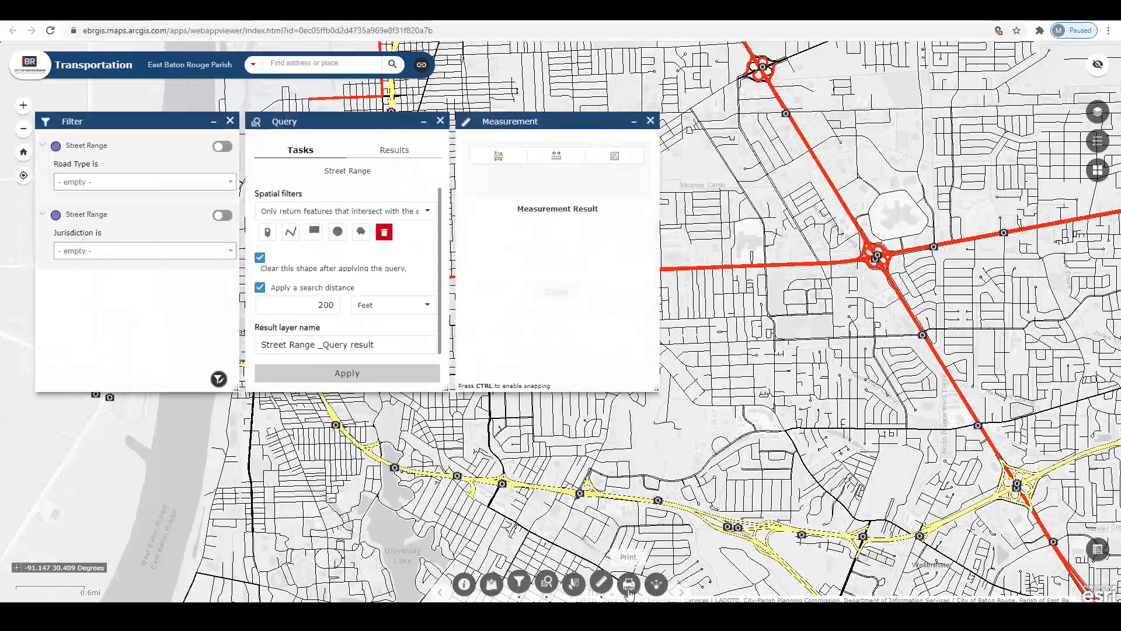
pyautogui.click(629, 585)
pyautogui.click(654, 584)
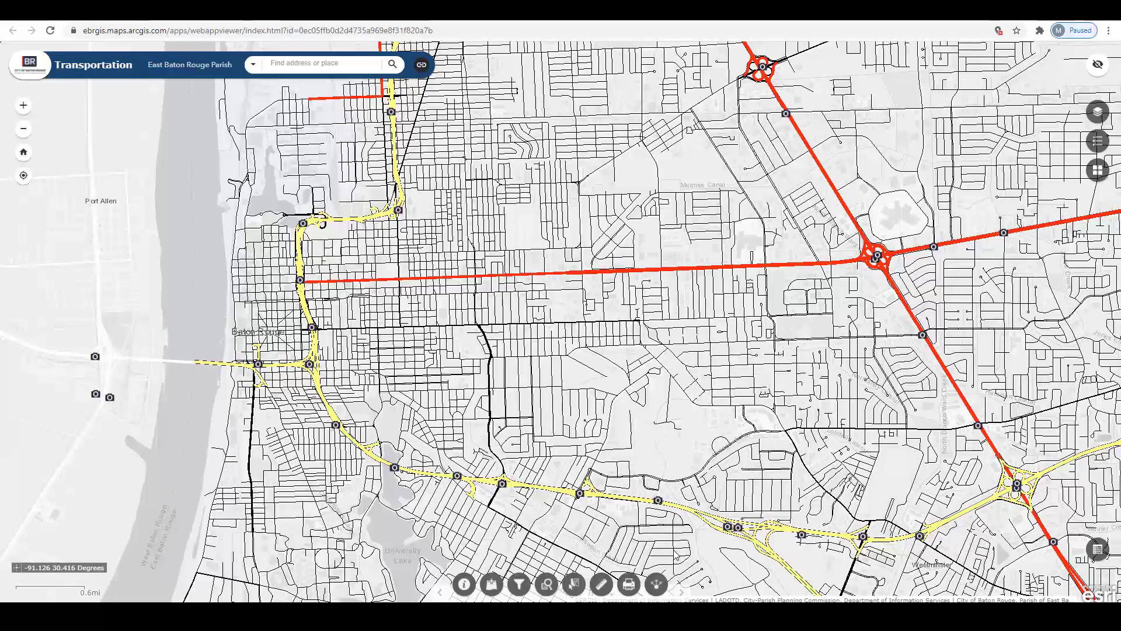
# - View the traffic camera image on the US route southeast of the Cortana Mall interchange and close its pop-up
pyautogui.click(921, 335)
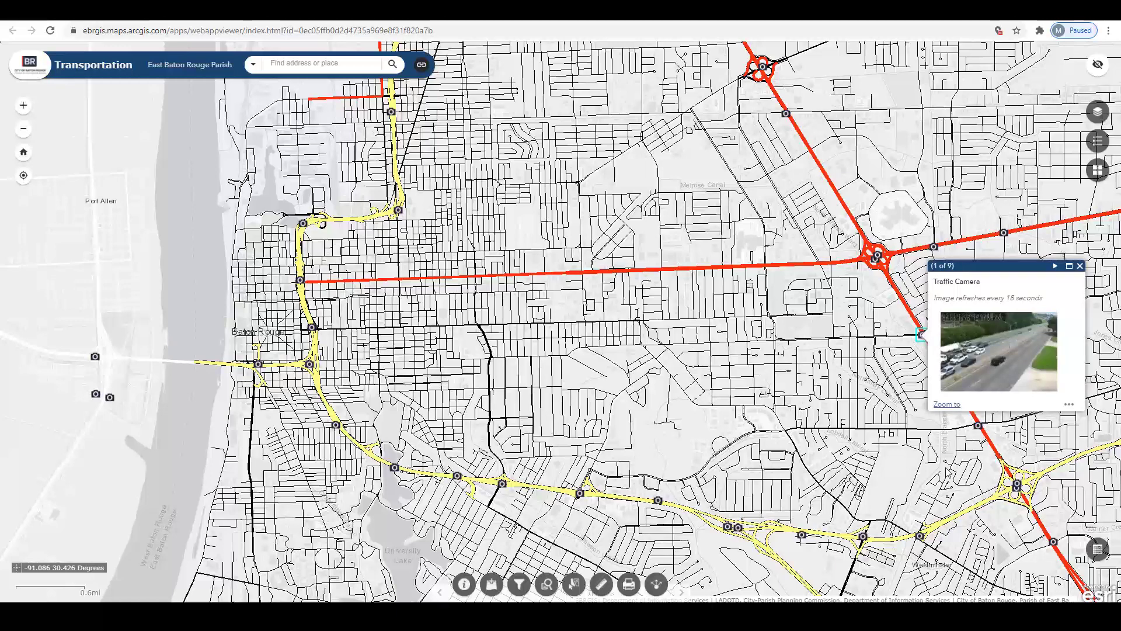
pyautogui.click(811, 372)
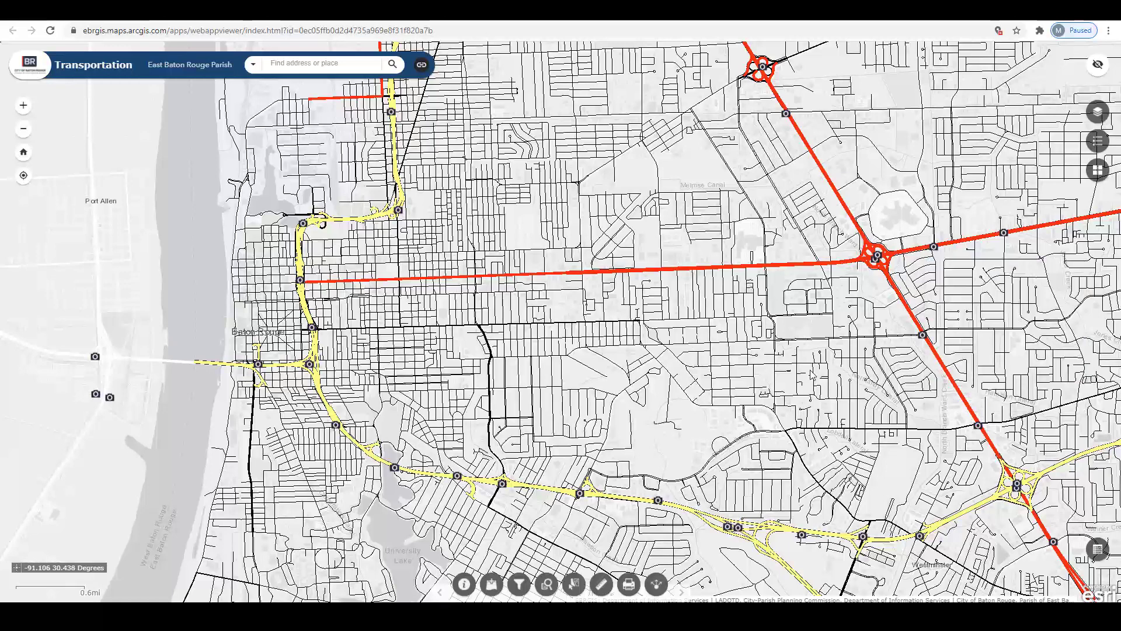